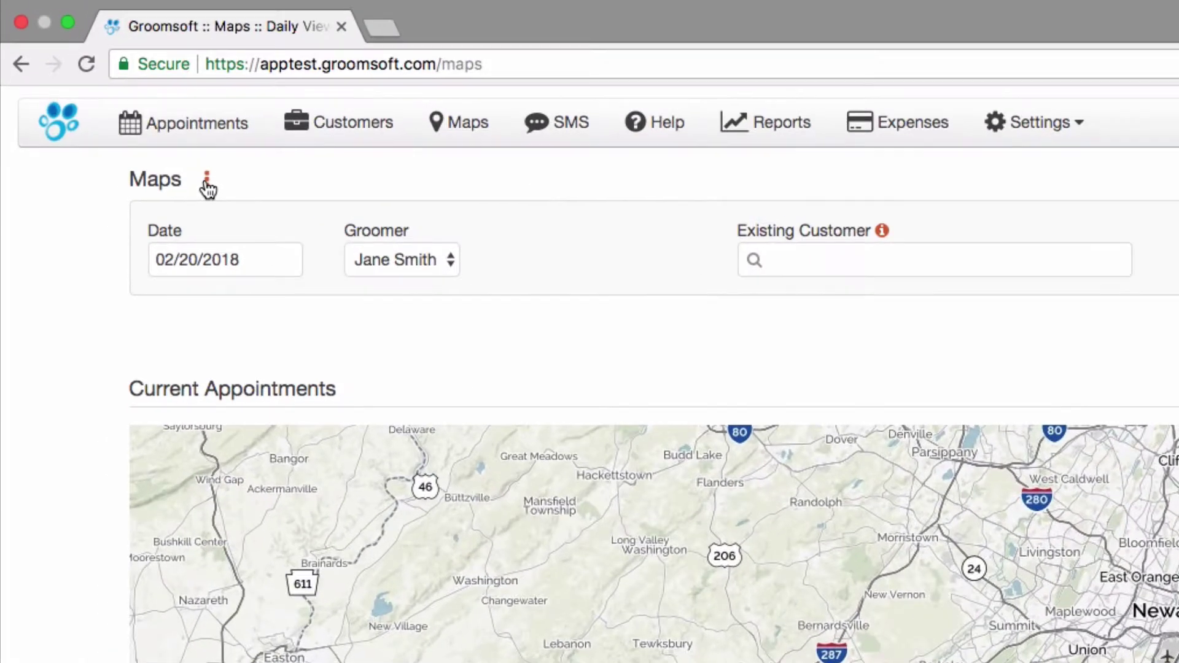
# - Open the mileage tracking options from the red kebab icon beside Maps
pyautogui.click(109, 95)
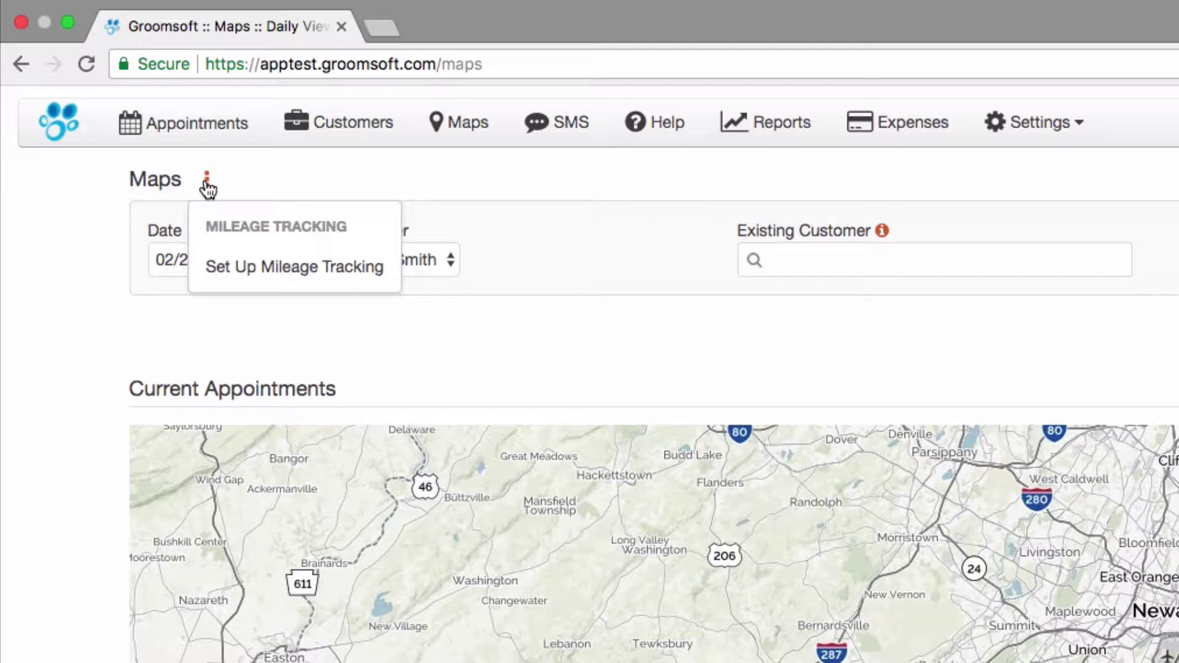
# - Start a new truck nicknamed 'Woof wagon' with its assigned groomer and assignment date 01/01/2018
pyautogui.click(250, 265)
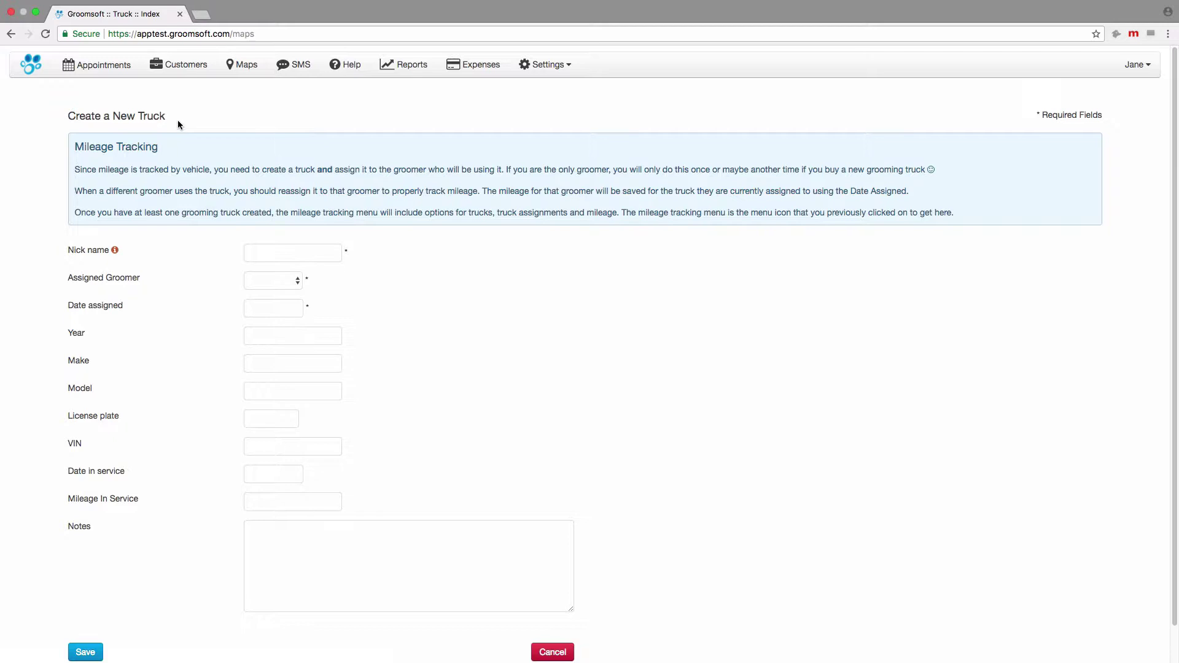
pyautogui.click(273, 254)
pyautogui.write('Woof wagon')
pyautogui.click(273, 281)
pyautogui.click(296, 282)
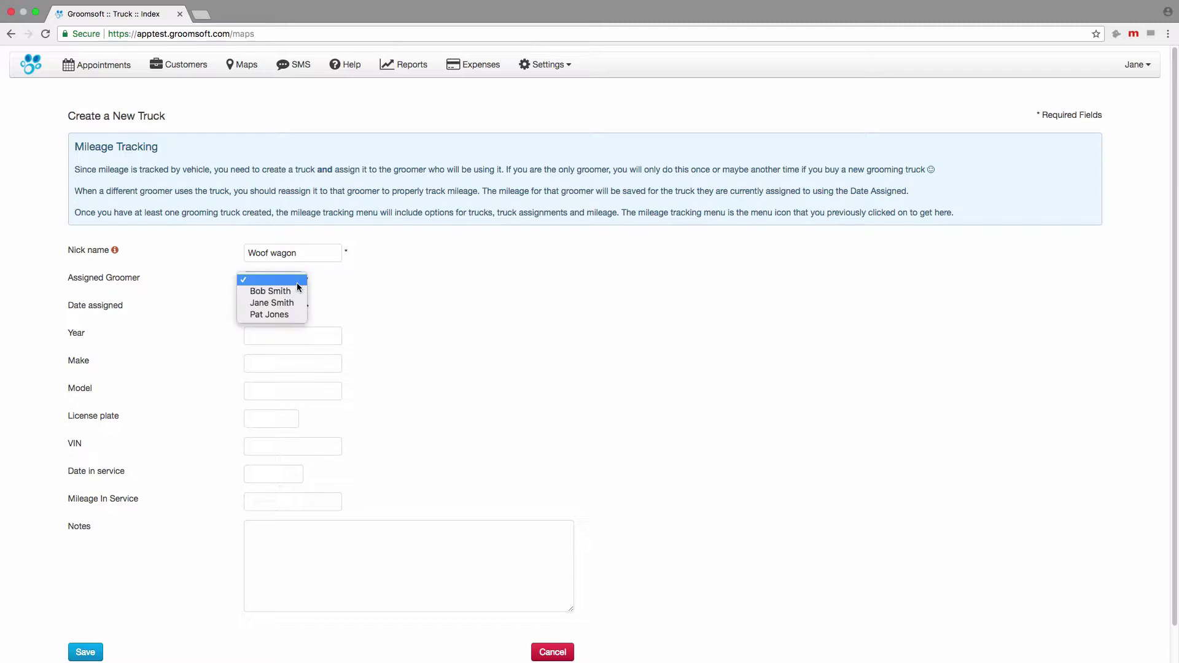
pyautogui.click(296, 303)
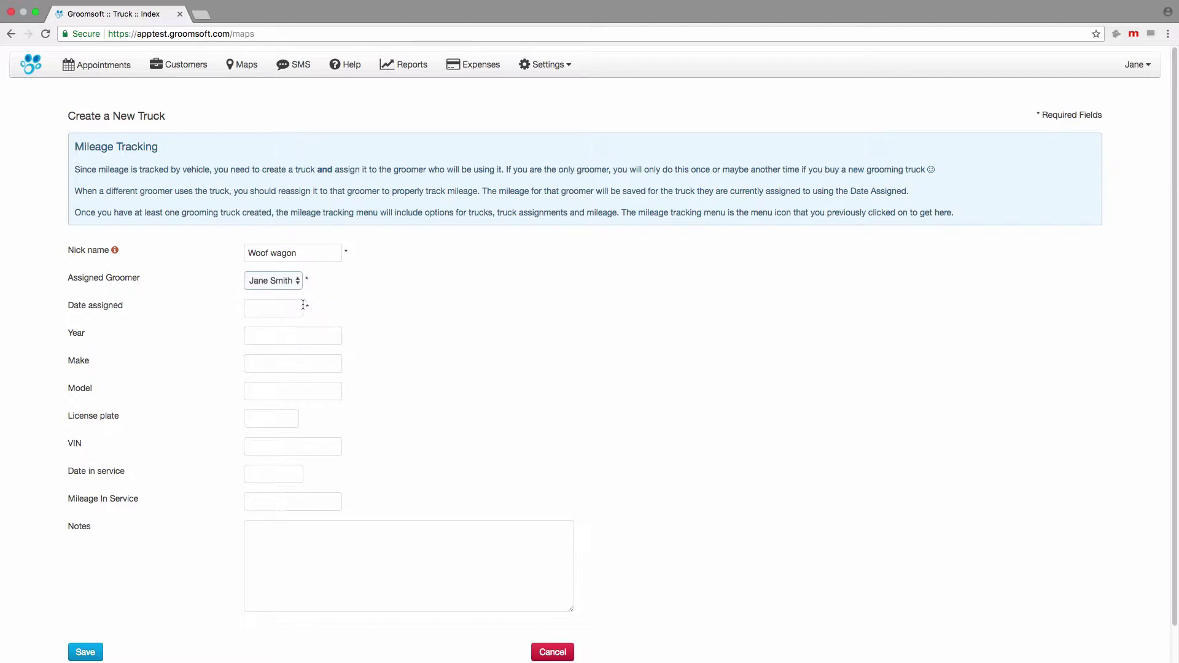
pyautogui.click(291, 306)
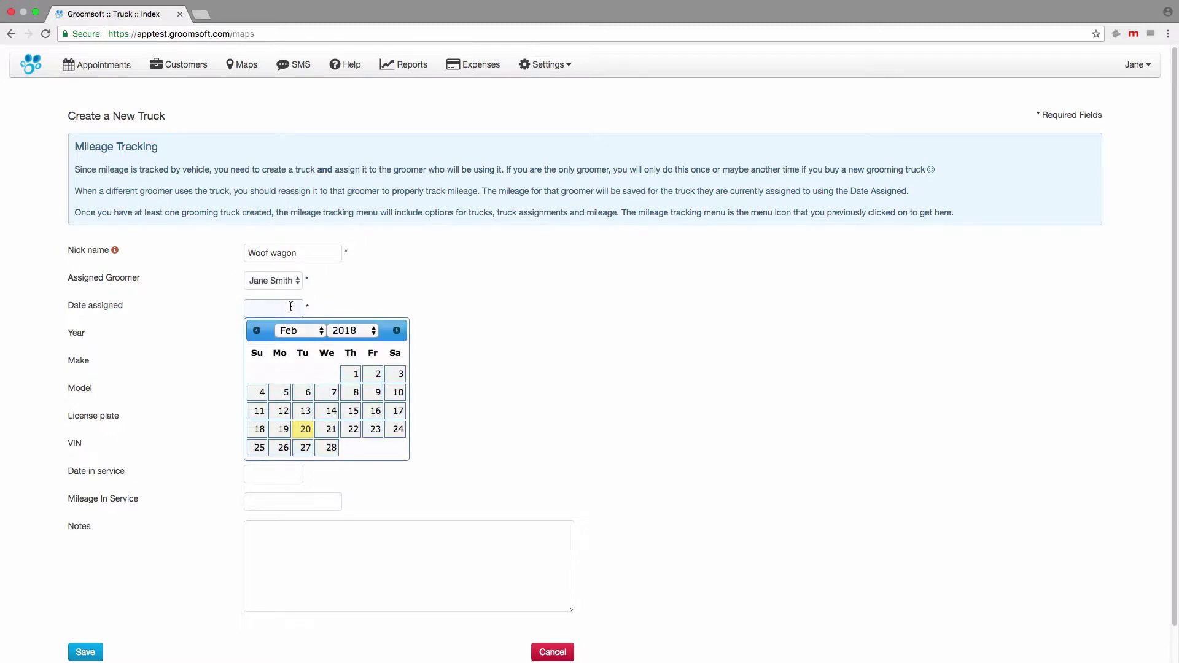
pyautogui.click(320, 333)
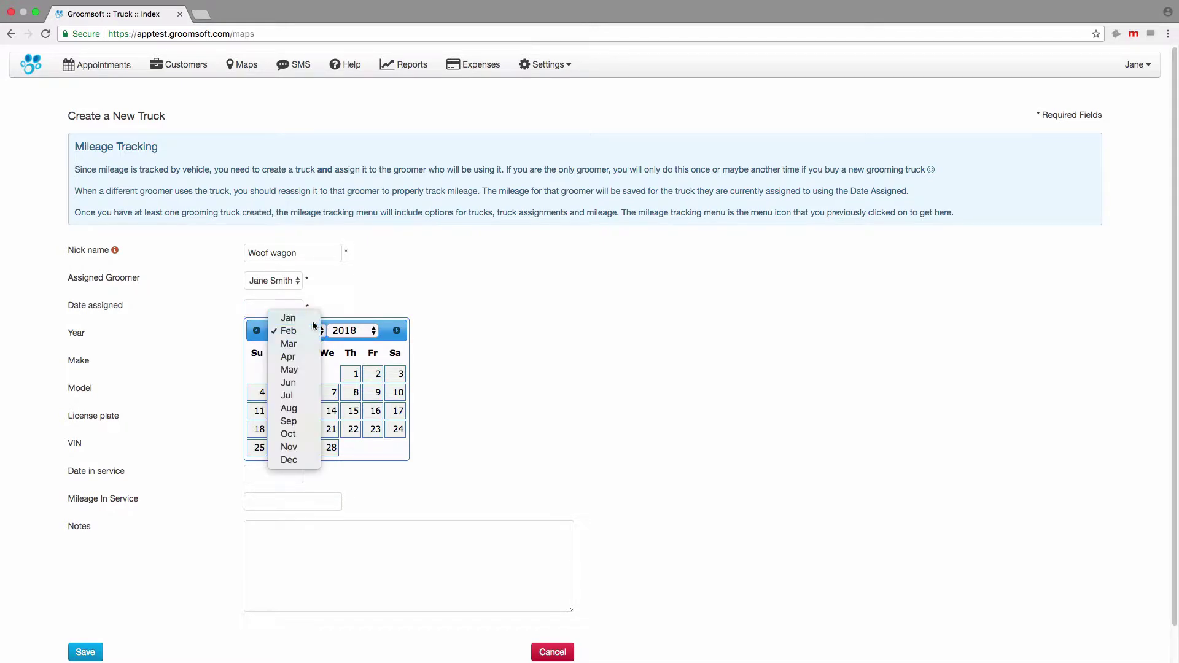
pyautogui.click(313, 325)
pyautogui.click(281, 373)
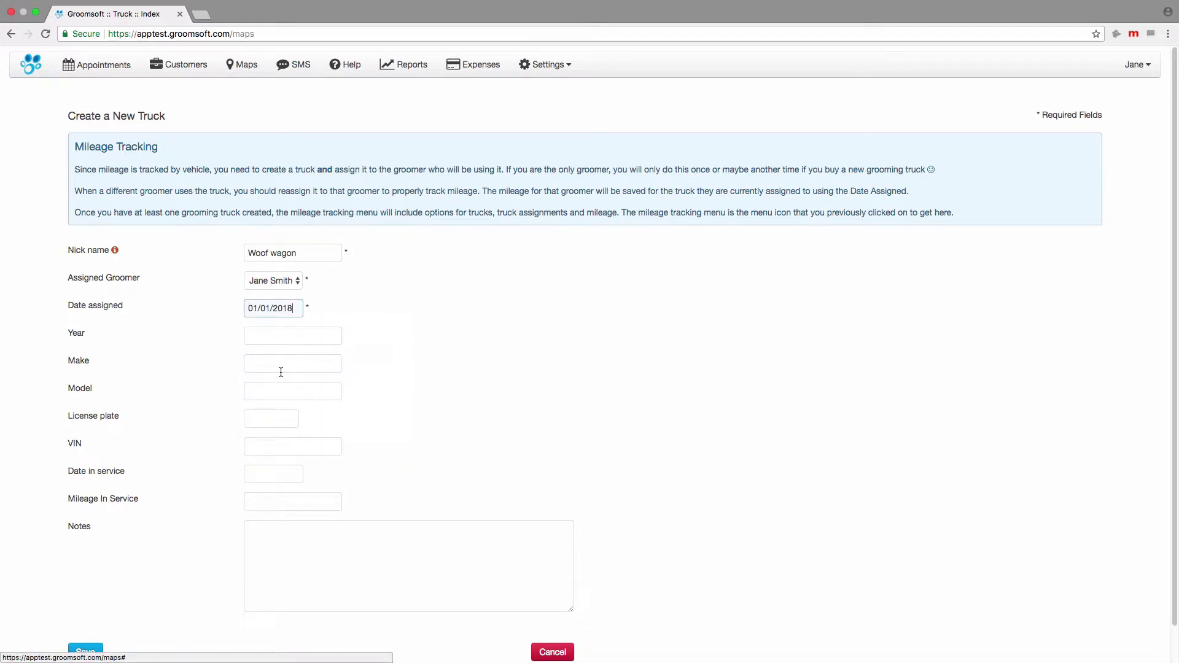
# - Enter the vehicle as a 2005 Ford E-350 Super Duty, plate XYZ123, VIN 123456789, in service 01/01/2018 at 55000 miles
pyautogui.press('Tab')
pyautogui.write('2005')
pyautogui.press('Tab')
pyautogui.write('Ford')
pyautogui.press('Tab')
pyautogui.write('E-350 Super Duty')
pyautogui.press('Tab')
pyautogui.write('XYZ123')
pyautogui.press('Tab')
pyautogui.write('123456789')
pyautogui.press('Tab')
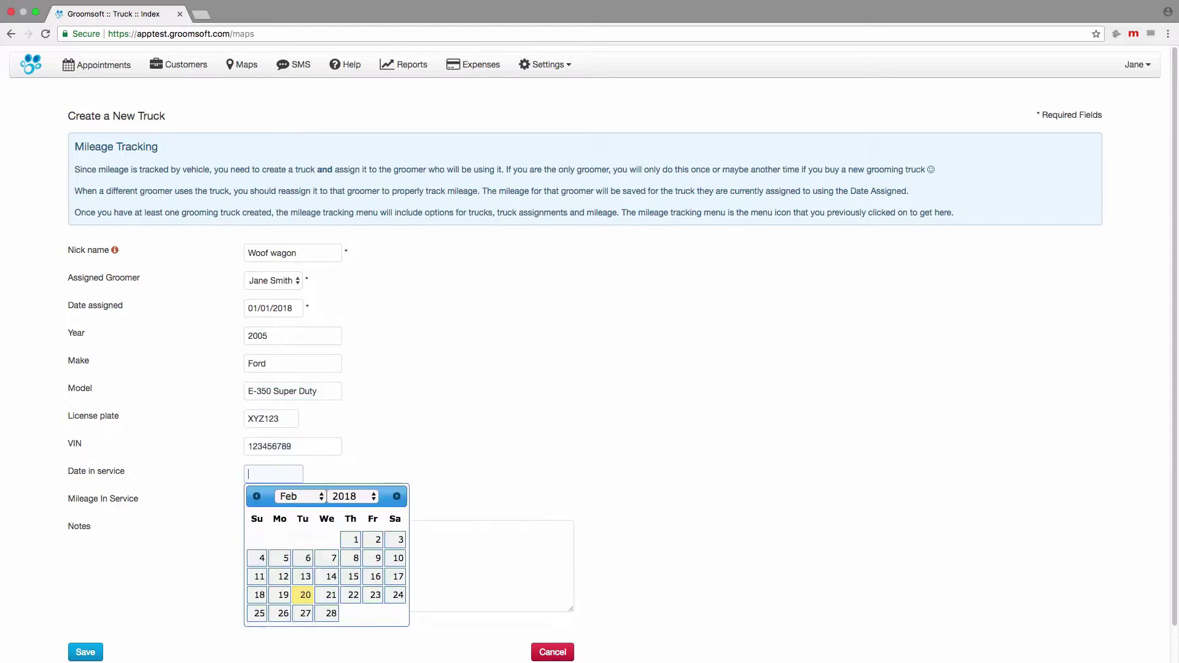
pyautogui.write('01/01/2018')
pyautogui.press('Tab')
pyautogui.write('55000')
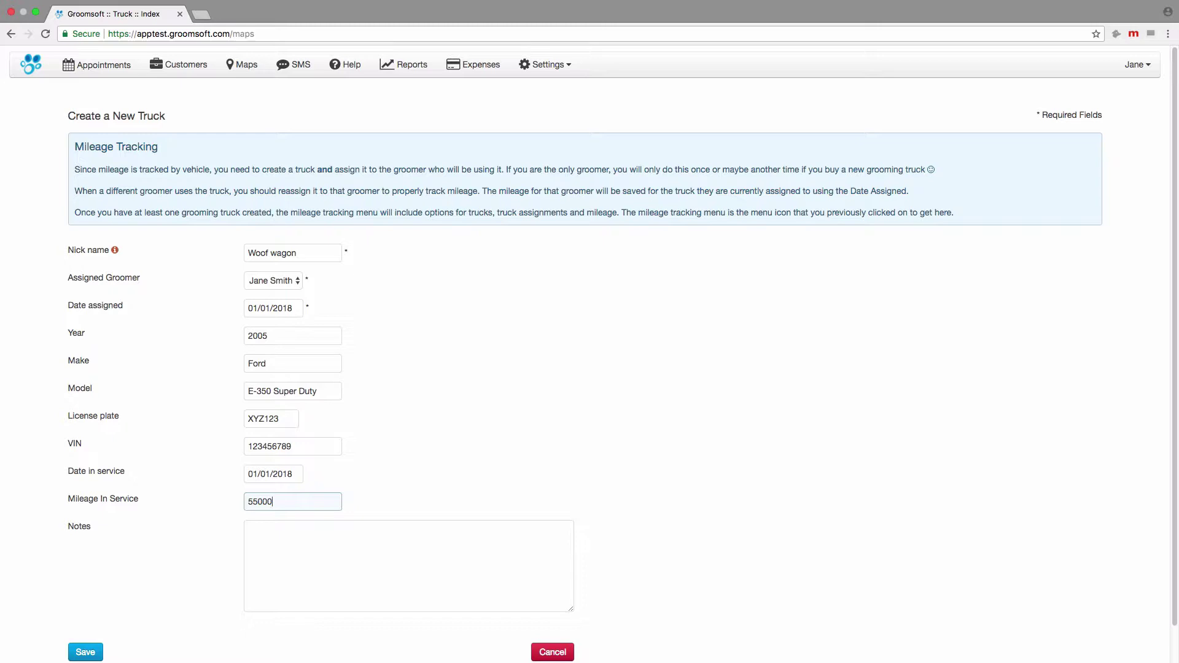
pyautogui.click(91, 654)
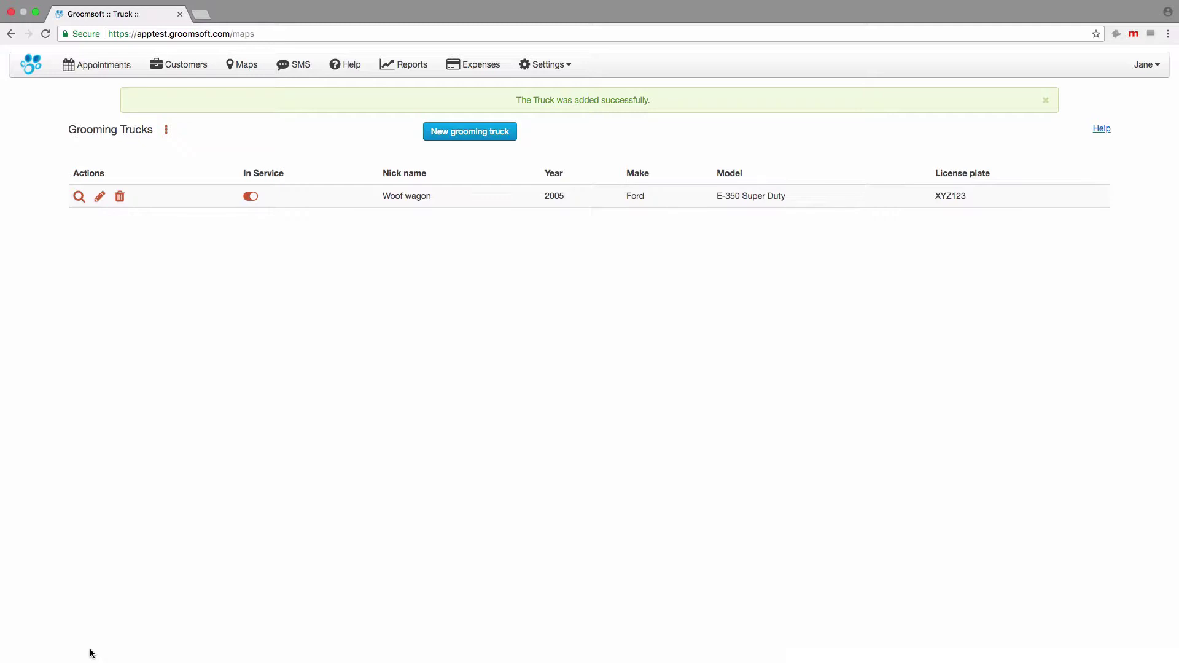
# - On the Maps page for 02/12/2018, override the 3.6-mile appointment distance to 5 miles and save
pyautogui.click(242, 65)
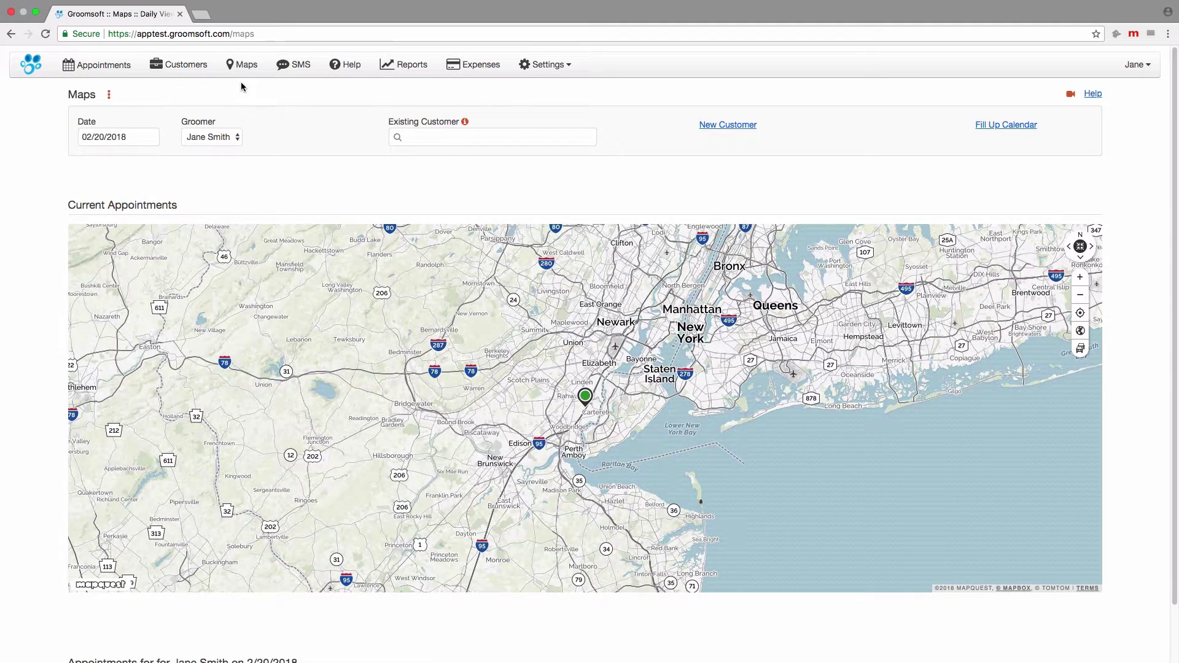
pyautogui.click(117, 137)
pyautogui.click(115, 240)
pyautogui.scroll(-1, 59, 150)
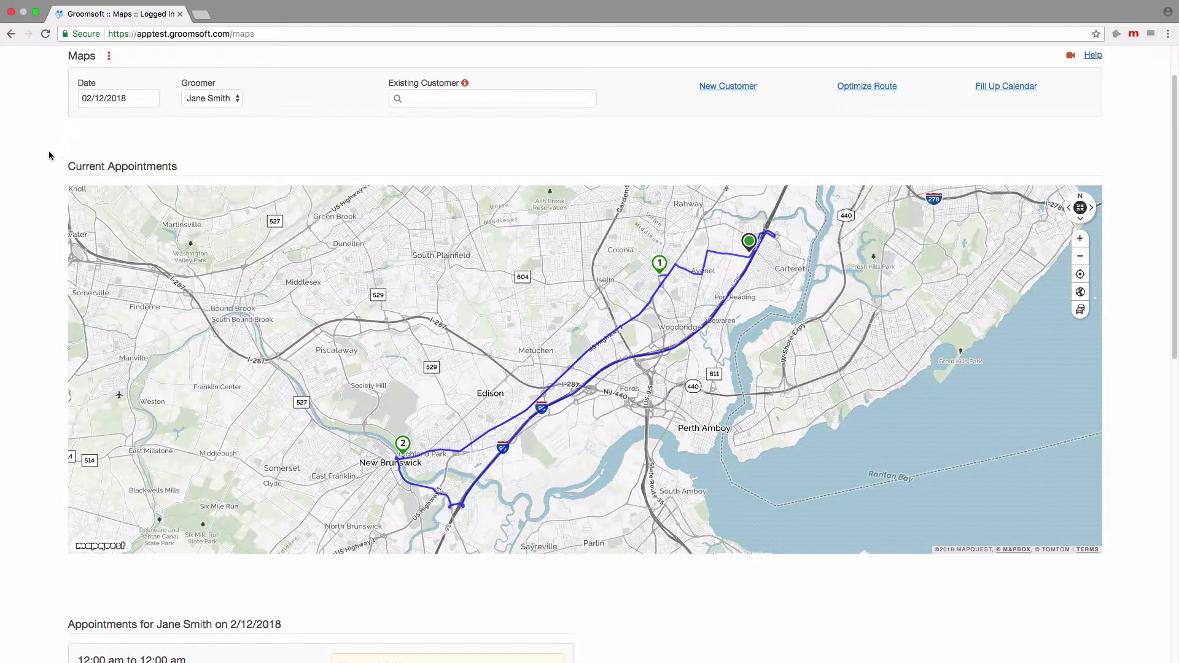
pyautogui.scroll(-10, 39, 158)
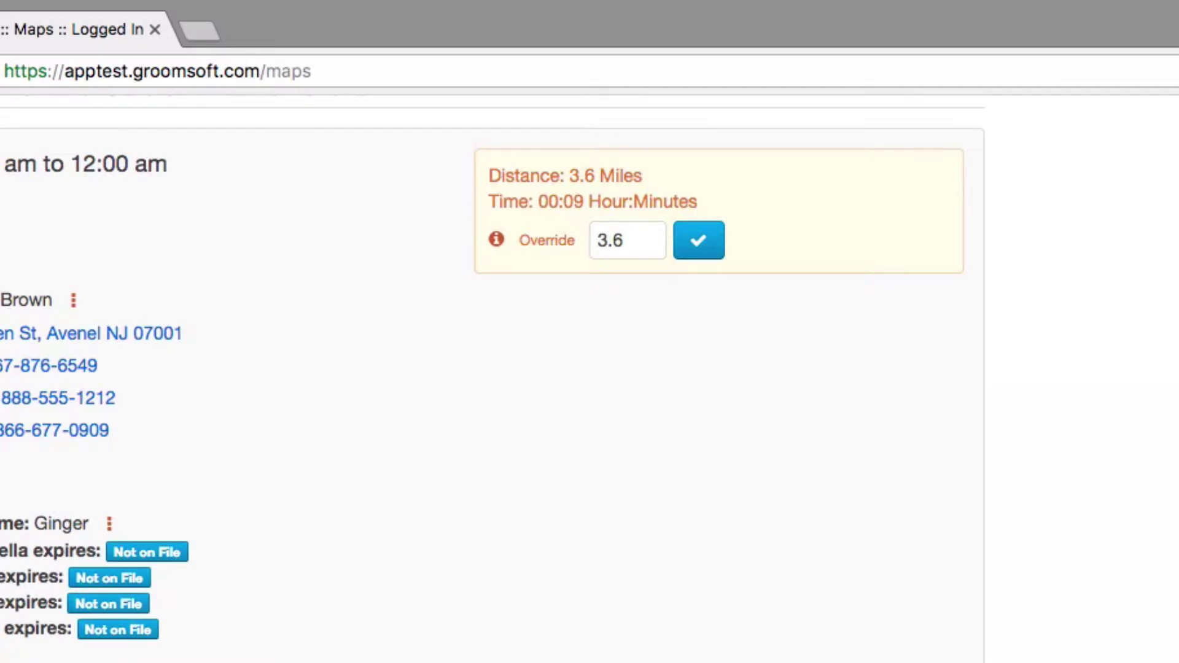
pyautogui.doubleClick(605, 241)
pyautogui.write('5')
pyautogui.click(704, 252)
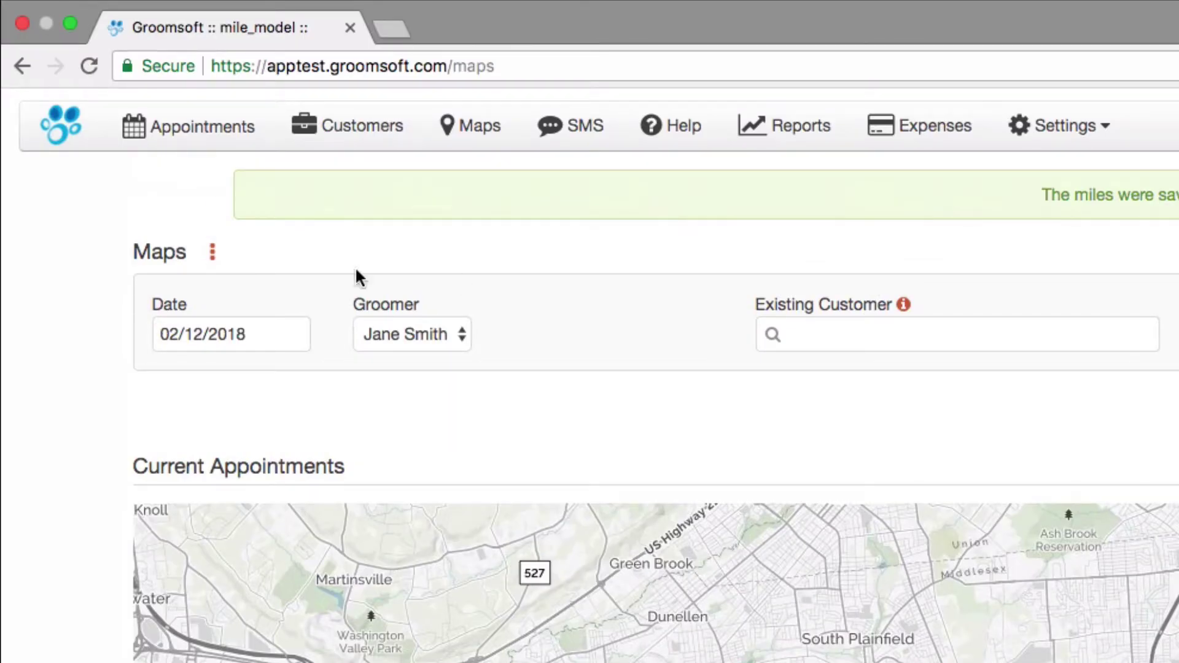
# - Go to the Mileage Log from the Maps mileage tracking menu
pyautogui.click(212, 258)
pyautogui.click(256, 343)
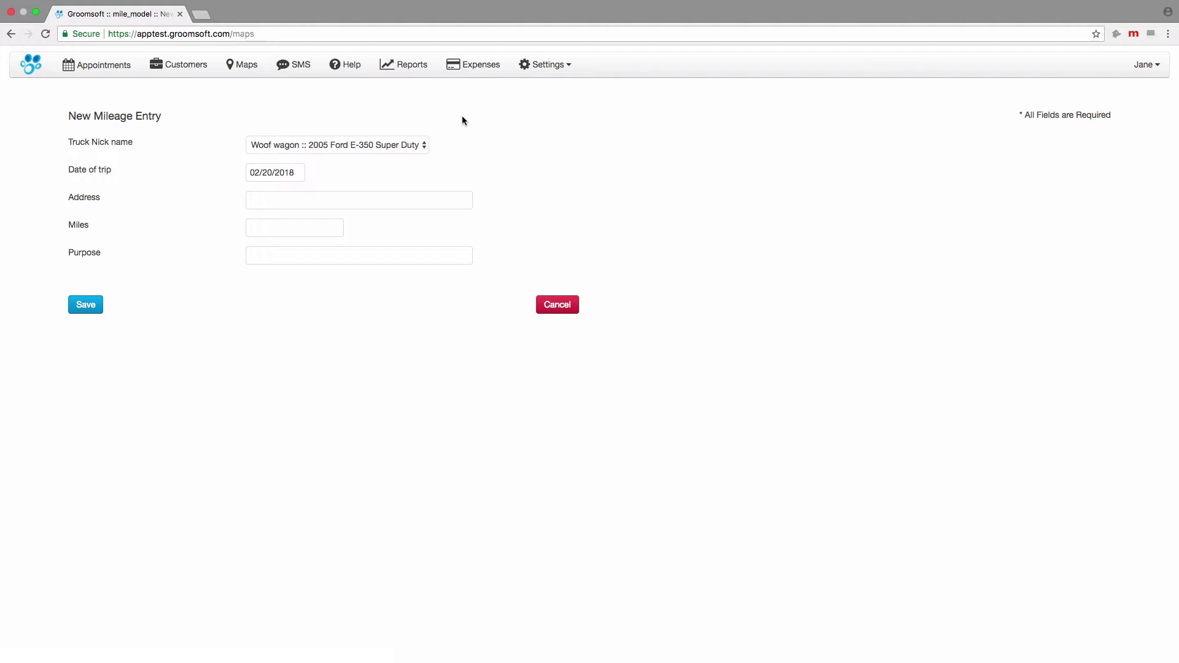
# - Log a 150-mile 'Groom Expo' trip on 02/20/2018 to West Chocolate Ave & University Drive, Hershey, PA 17033
pyautogui.click(299, 174)
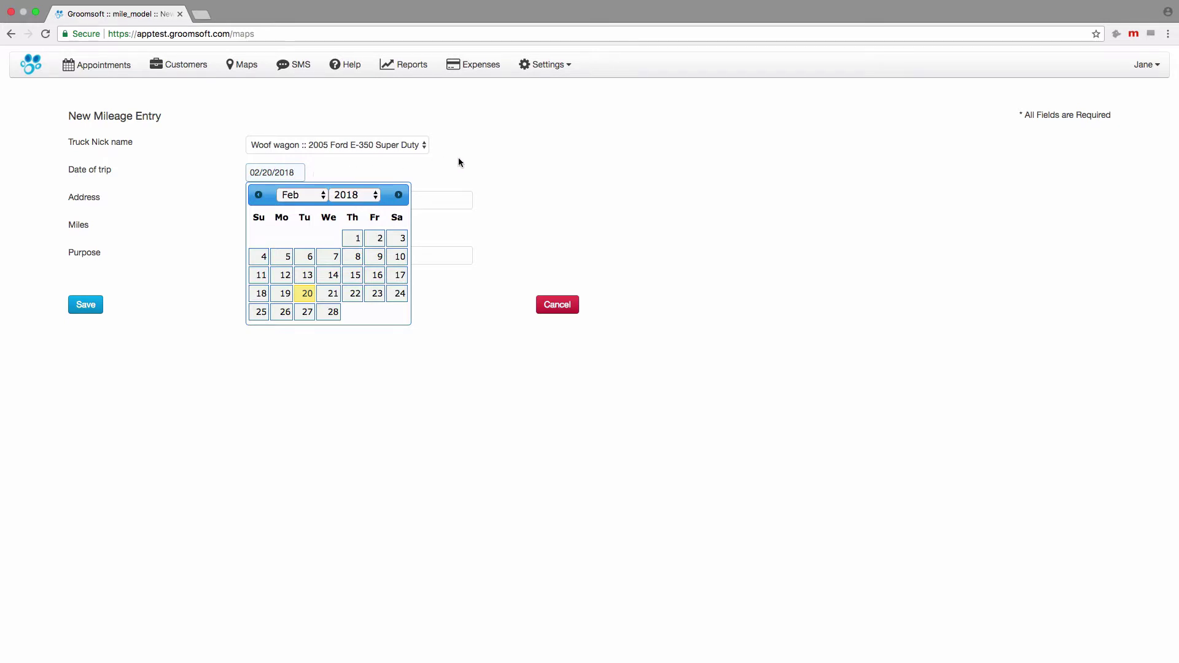
pyautogui.press('Tab')
pyautogui.write('West Chocolate Ave & University Drive, Hershey, PA 17033')
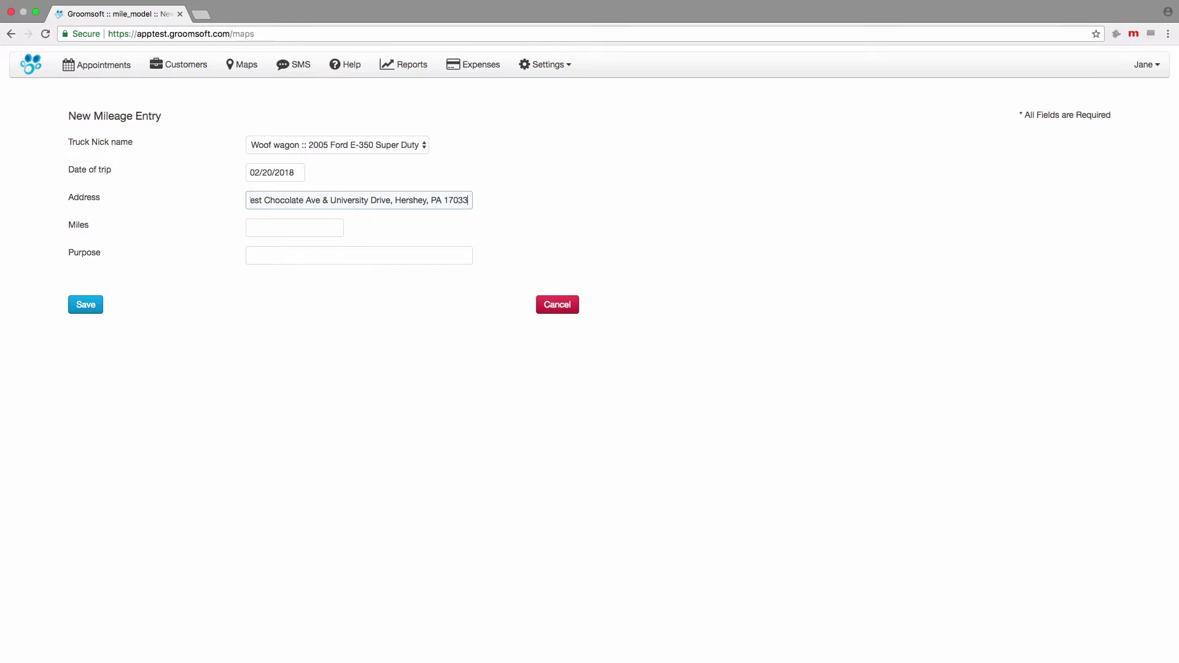
pyautogui.click(340, 228)
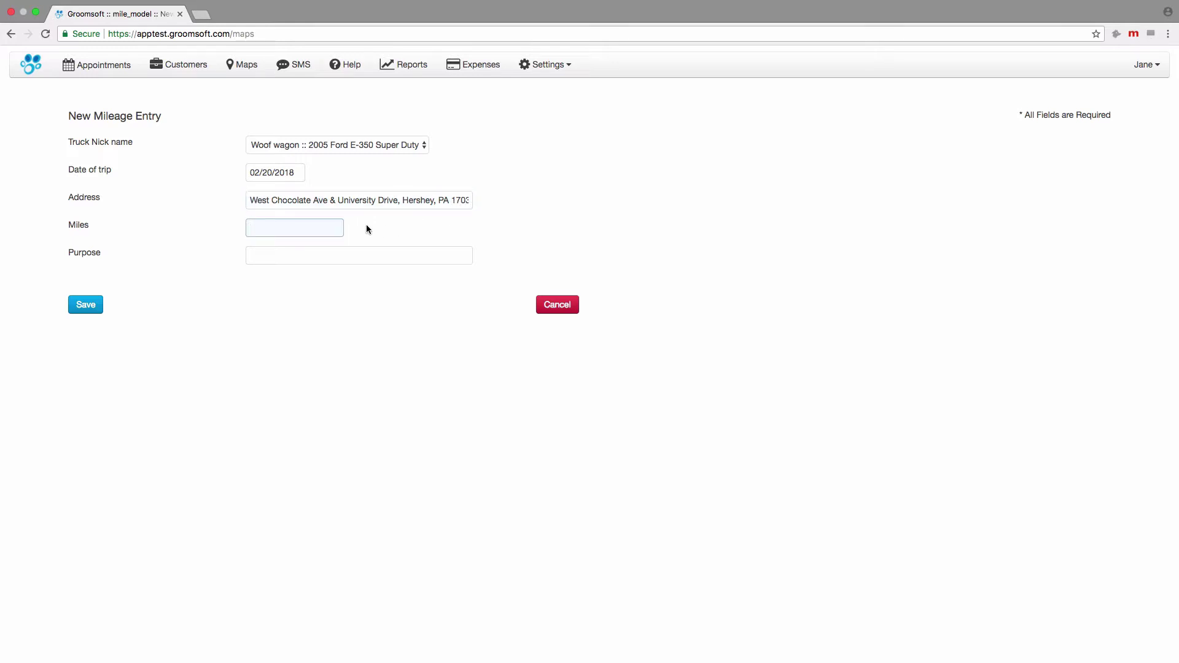
pyautogui.write('150')
pyautogui.click(364, 252)
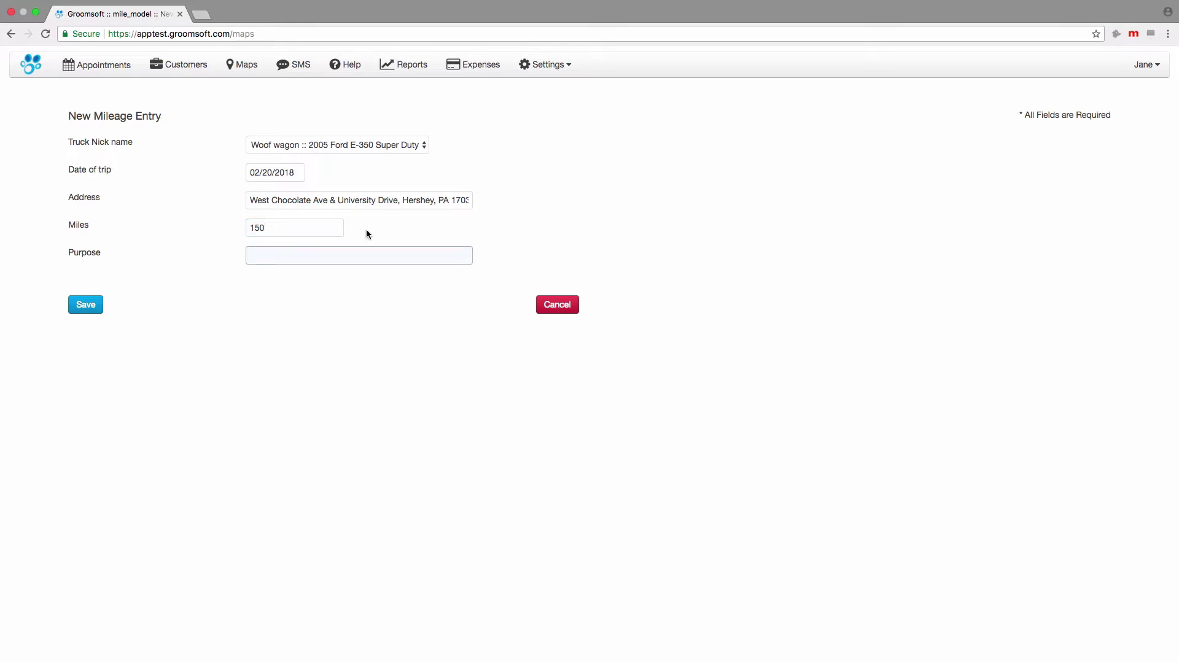
pyautogui.write('Groom Expo')
pyautogui.click(89, 306)
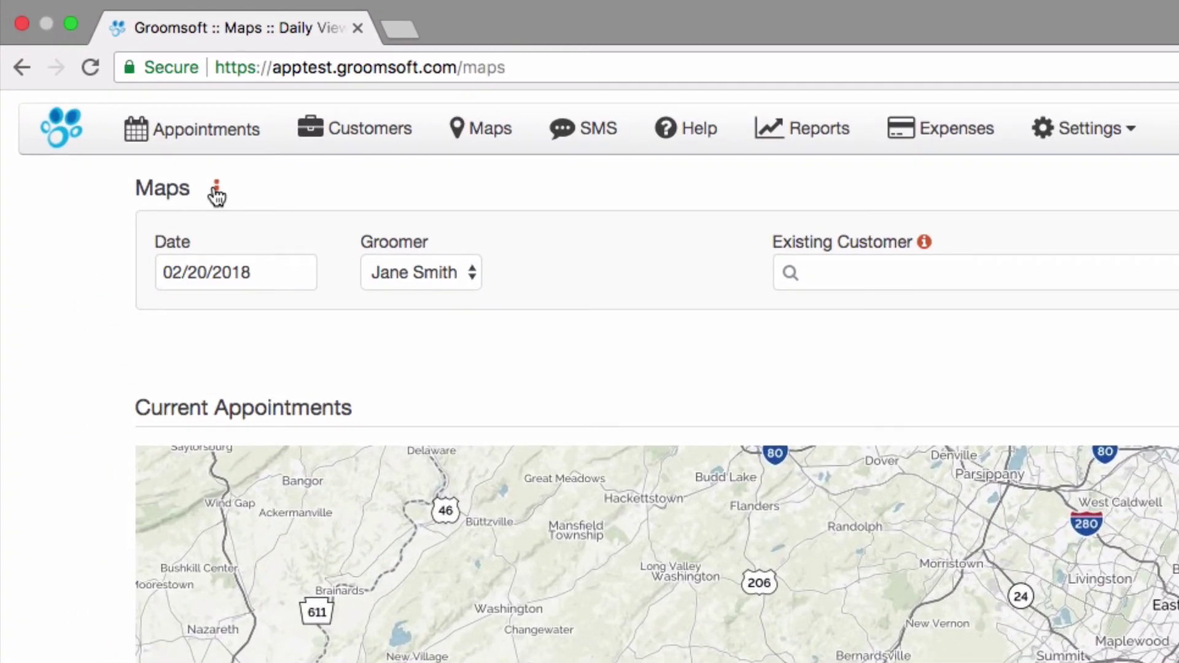
# - Bring up the Mileage Tracking menu from the red kebab icon on the Maps page
pyautogui.click(217, 192)
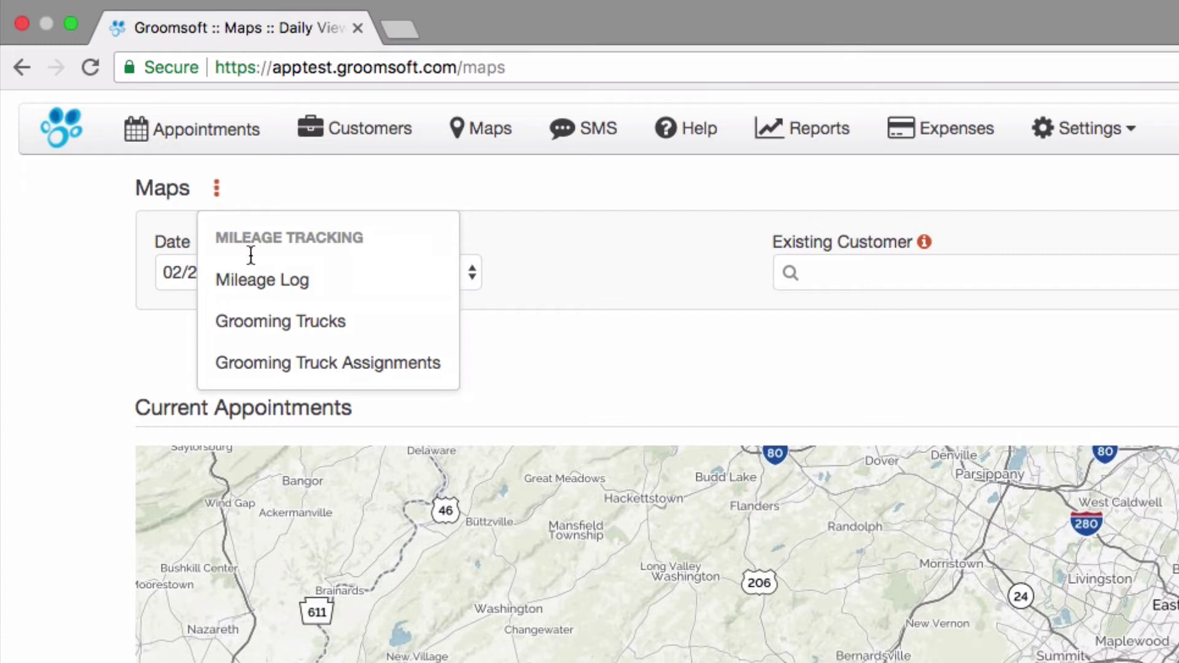
# - Go to Grooming Truck Assignments and begin re-assigning the Woof wagon truck
pyautogui.click(289, 363)
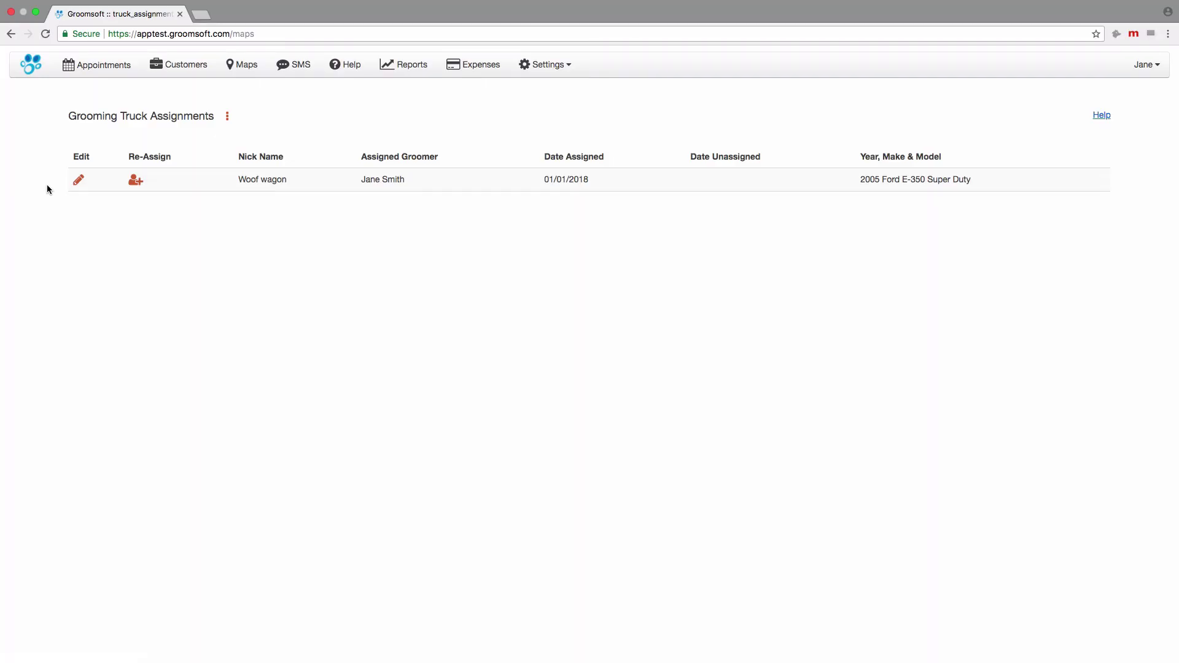
pyautogui.click(137, 182)
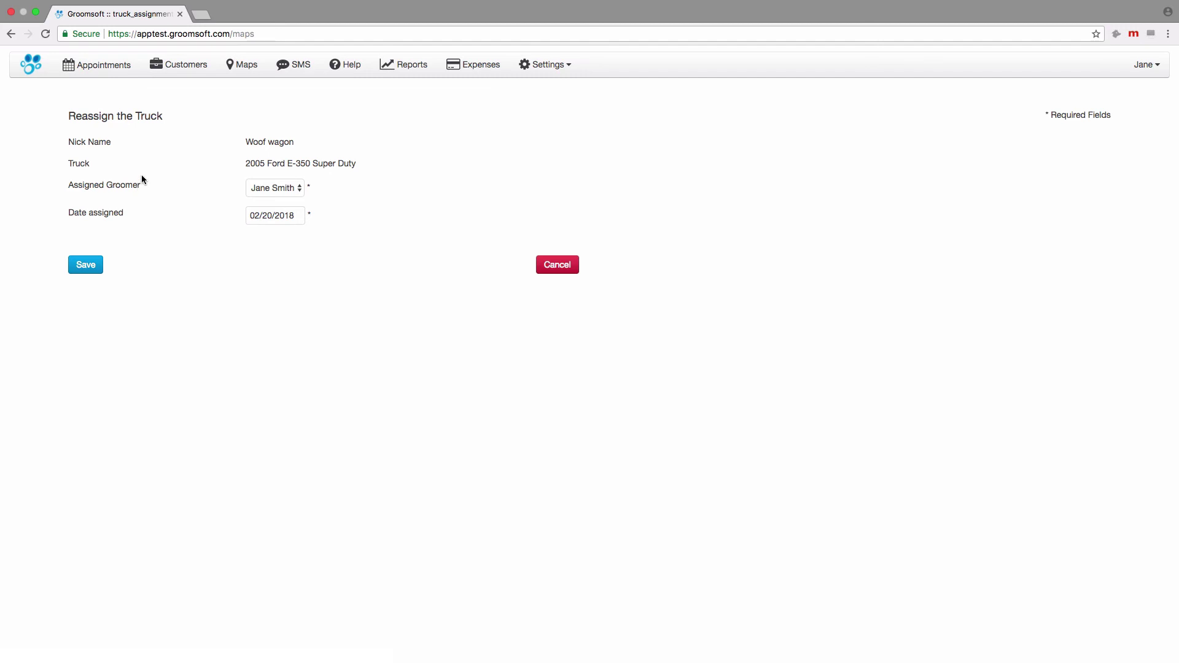
# - Cancel the reassignment, edit Woof wagon's assignment to add unassigned date 02/20/2018, then go to Reports
pyautogui.click(556, 269)
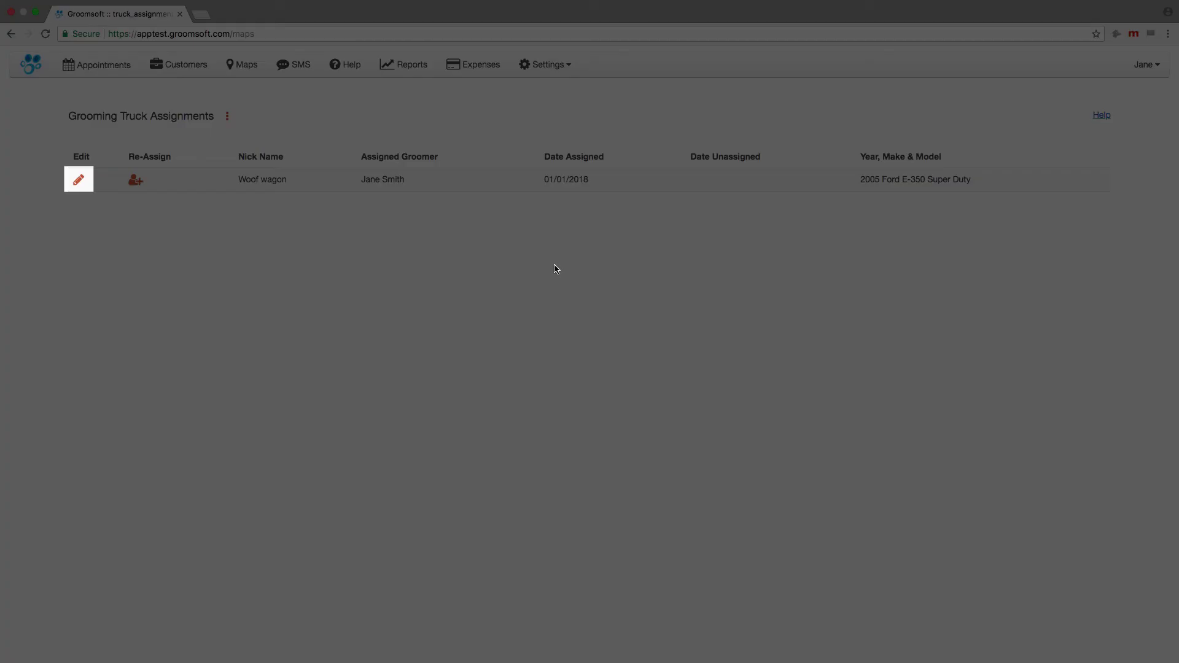
pyautogui.click(80, 182)
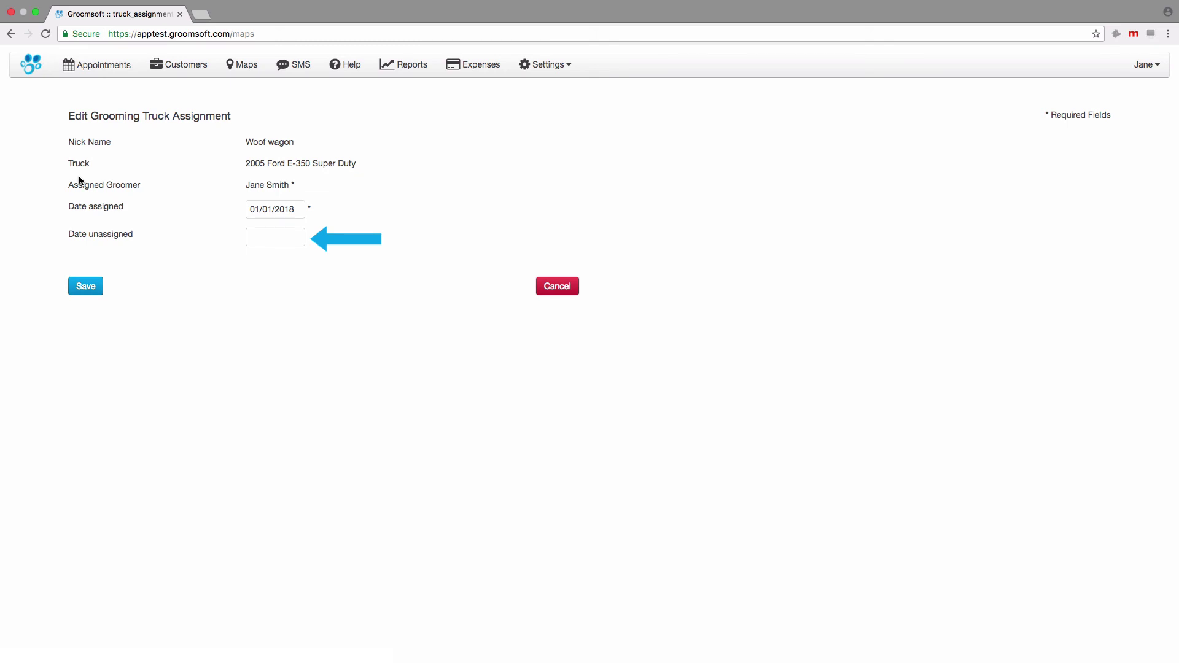
pyautogui.click(287, 239)
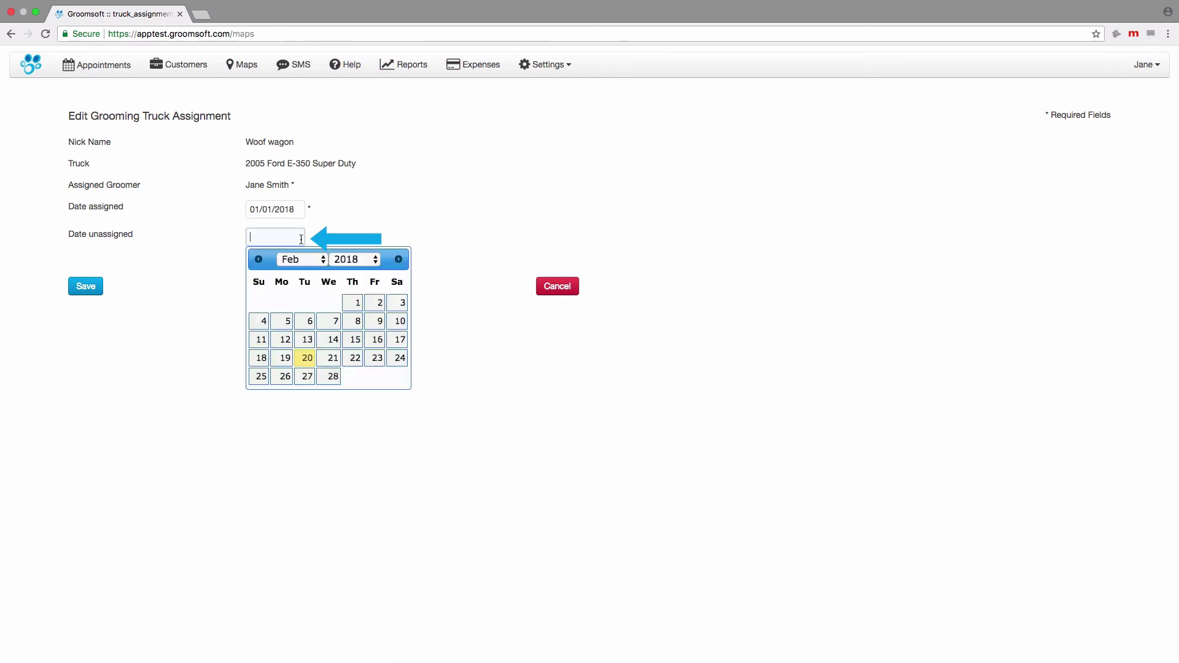
pyautogui.click(307, 361)
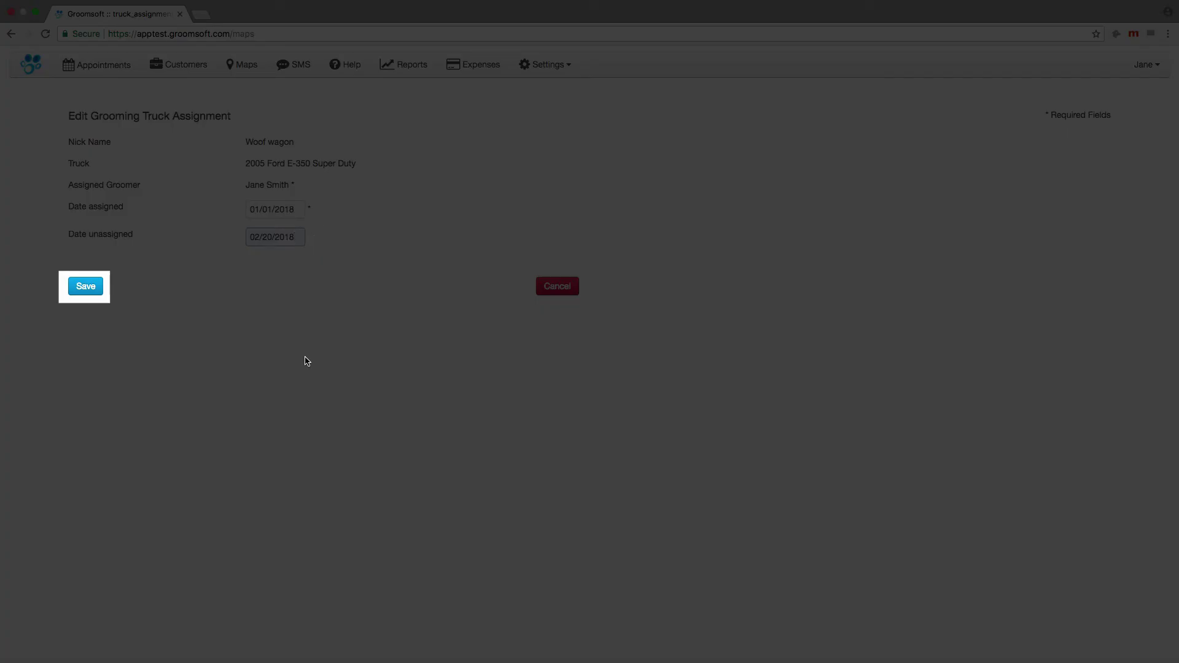
pyautogui.click(89, 289)
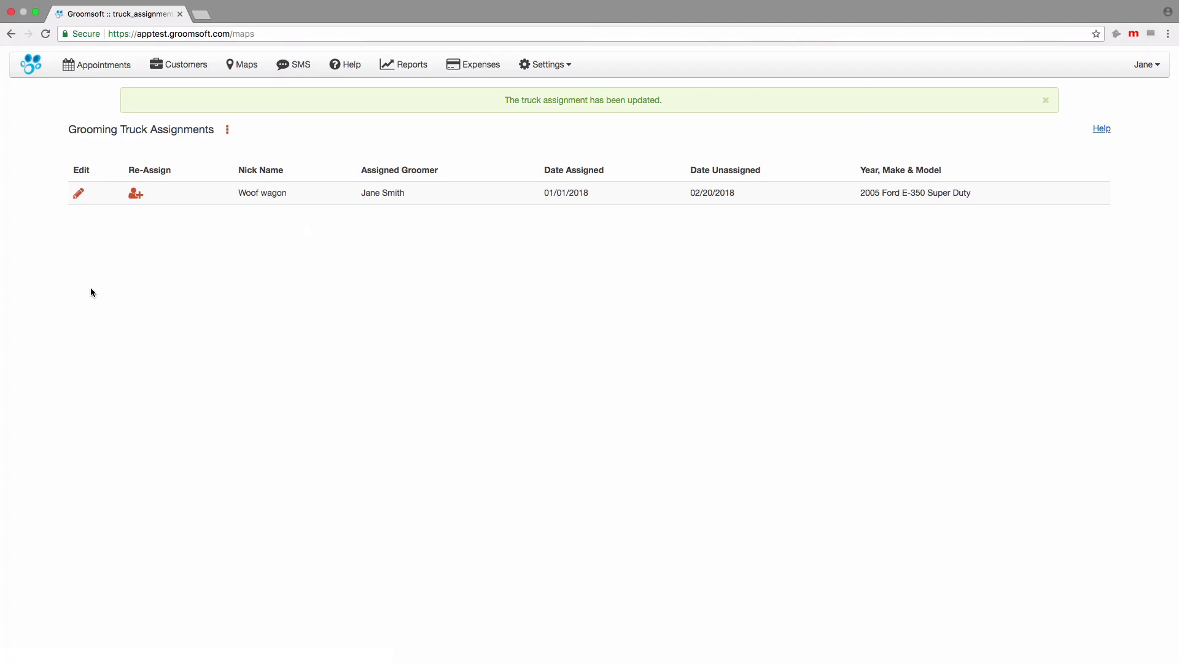
pyautogui.click(407, 65)
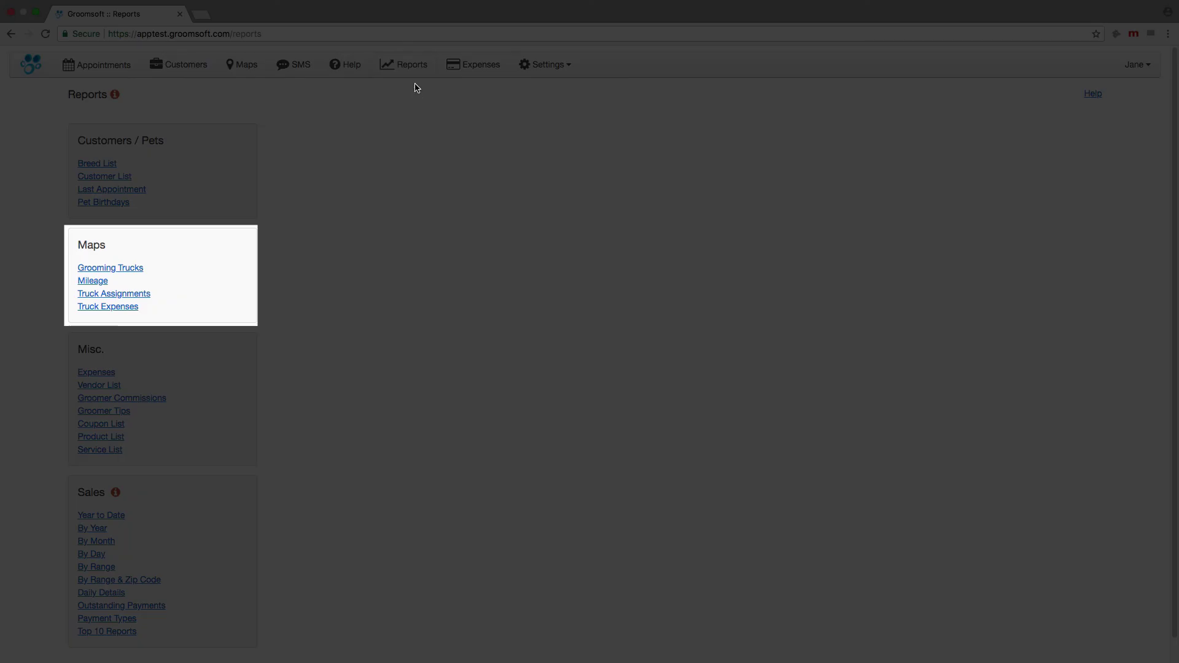